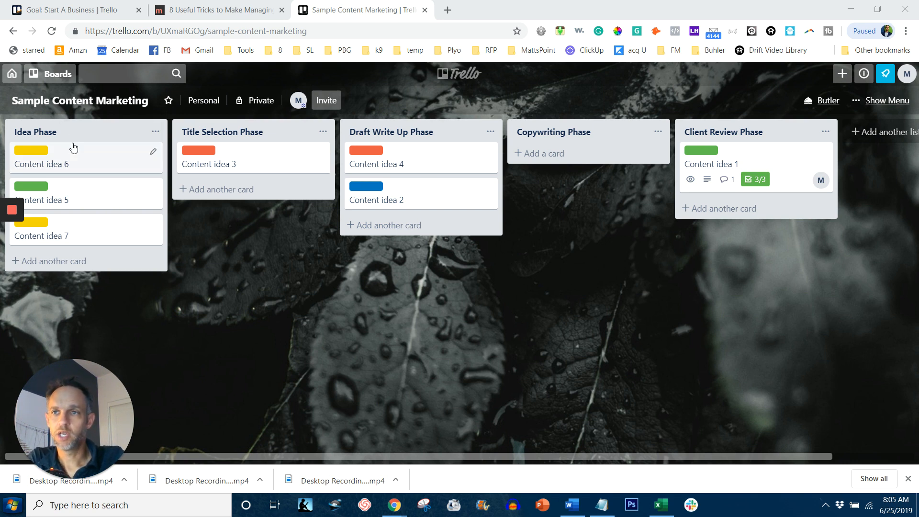
# Step: Move Content idea 6 below Content idea 5 in the Idea Phase list and turn on watching for that list
pyautogui.moveTo(76, 151); pyautogui.dragTo(72, 184)
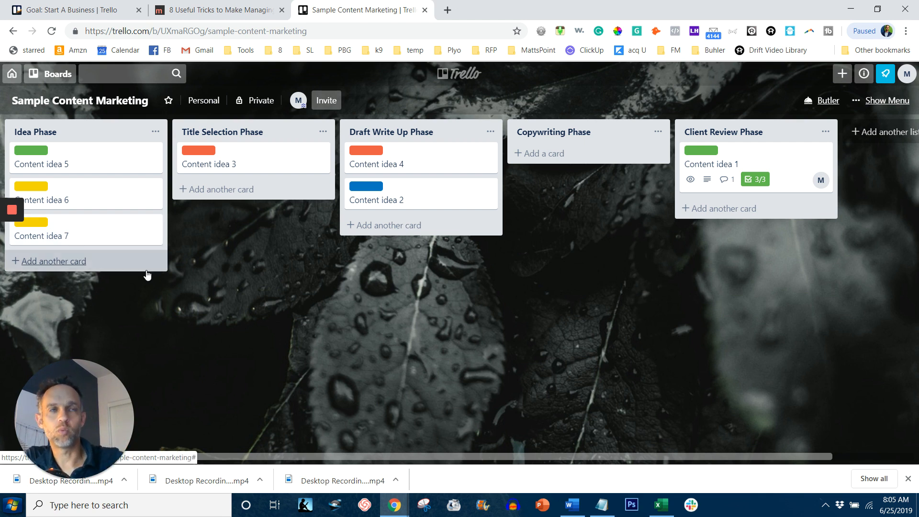
pyautogui.click(156, 133)
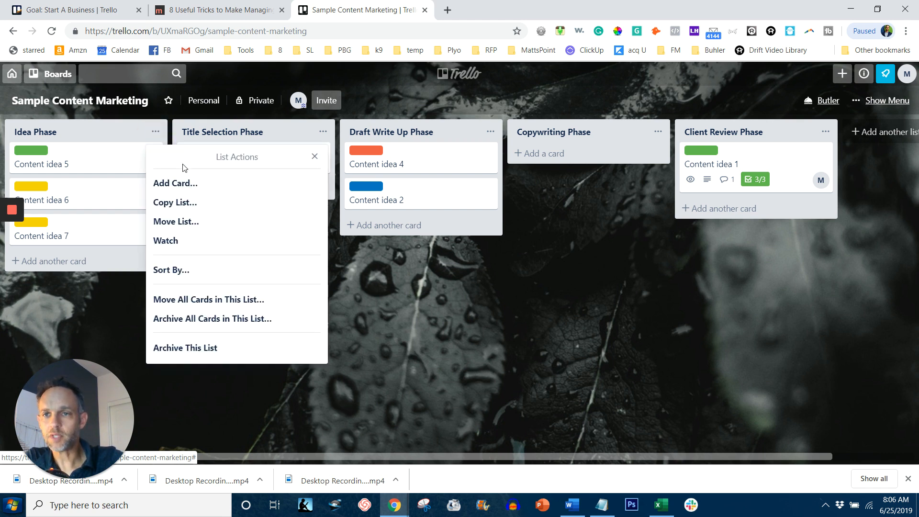
pyautogui.click(191, 243)
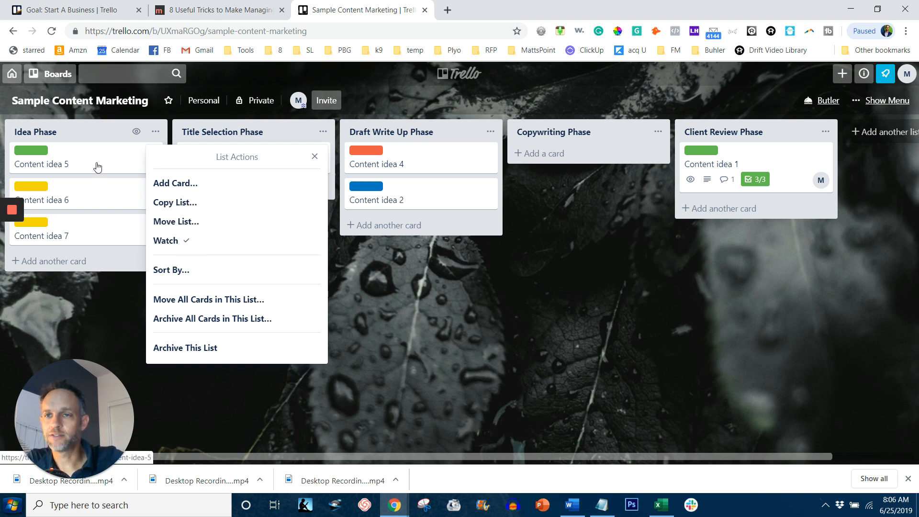
pyautogui.click(314, 158)
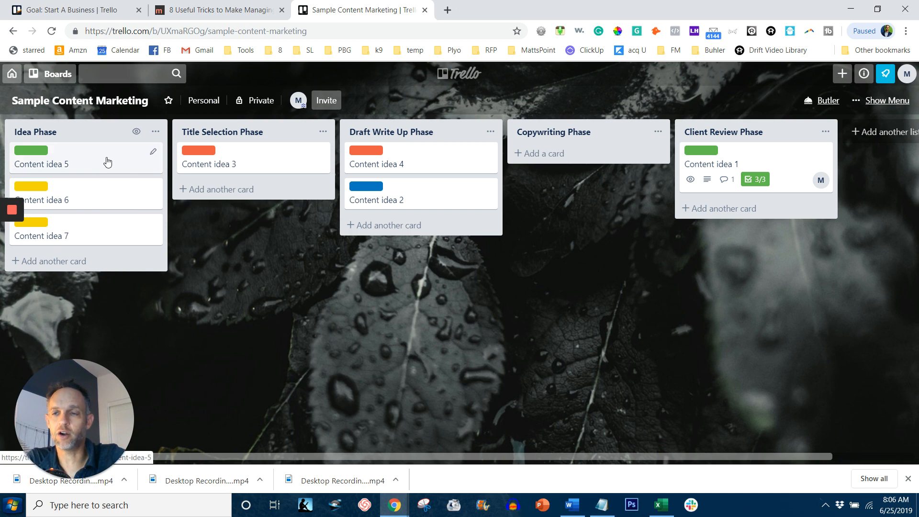
pyautogui.click(82, 164)
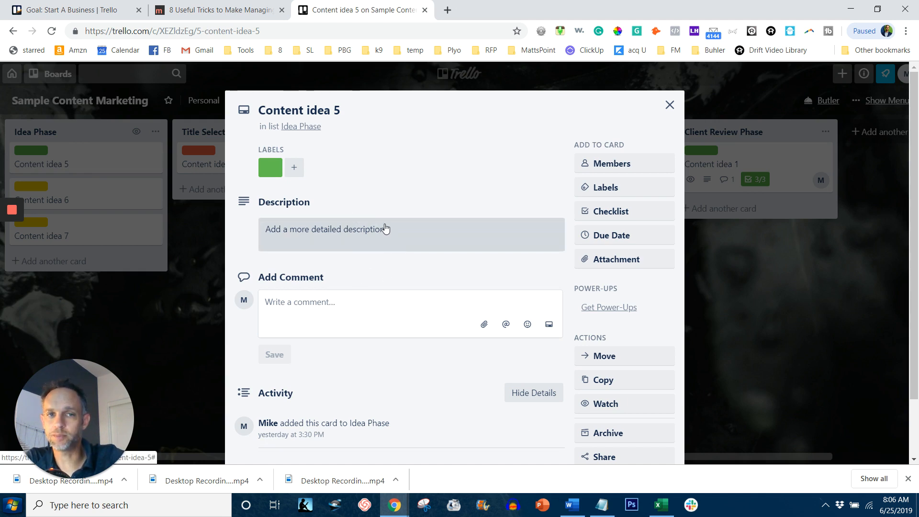
pyautogui.click(669, 105)
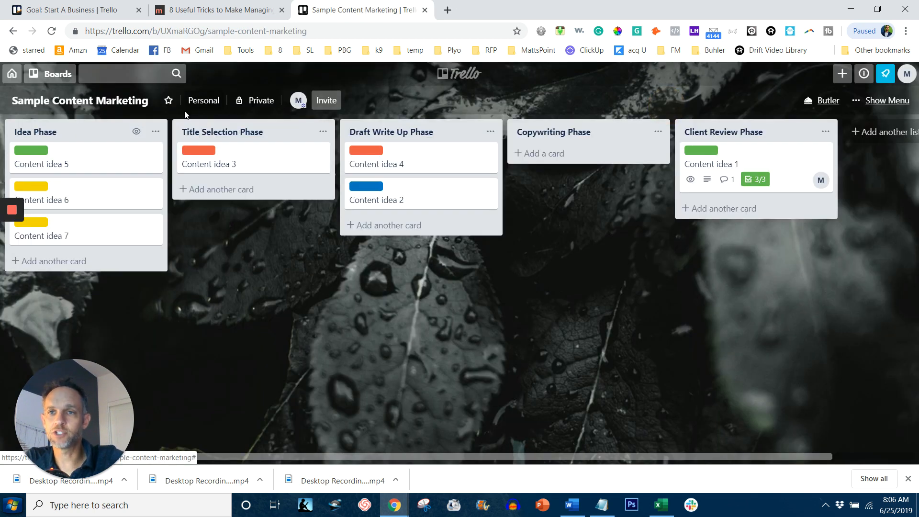
pyautogui.click(156, 131)
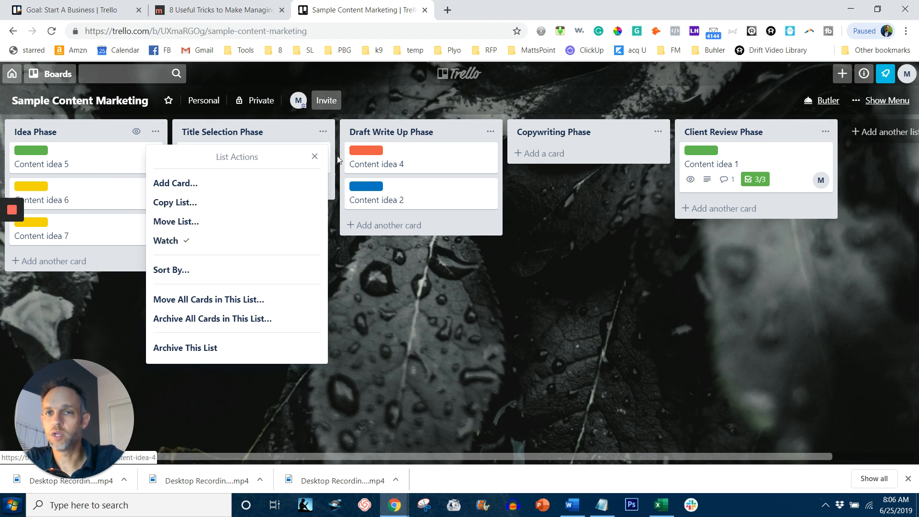
pyautogui.click(315, 157)
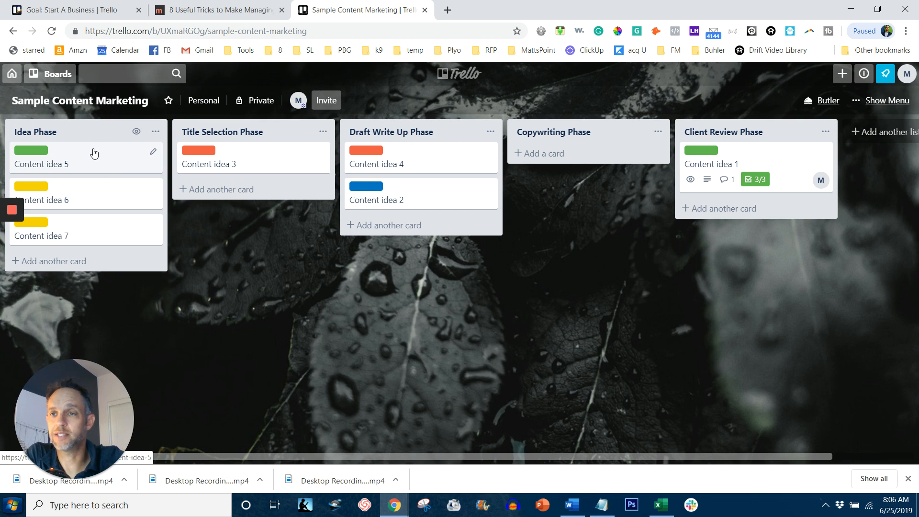
# Step: Attach the tennistips.org/tennis-rules.html link from the other browser window to the Content idea 5 card
pyautogui.click(119, 169)
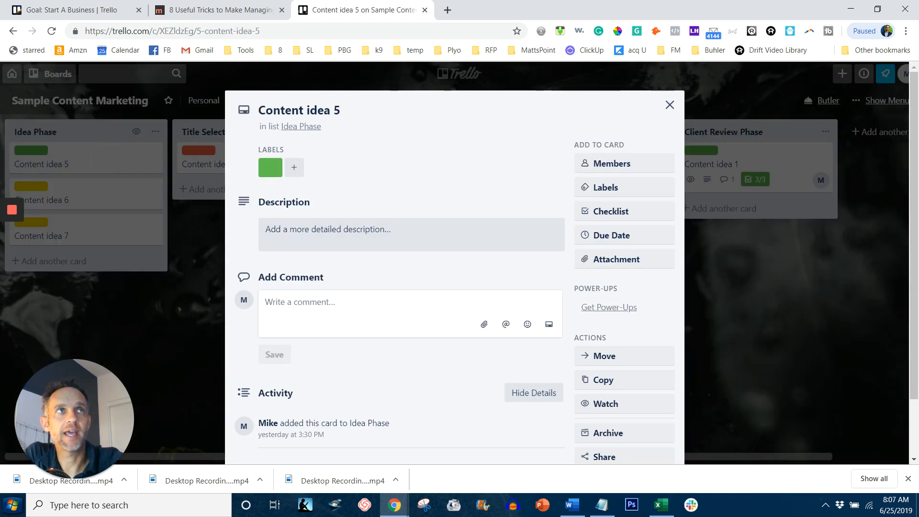
pyautogui.moveTo(918, 335); pyautogui.dragTo(831, 173)
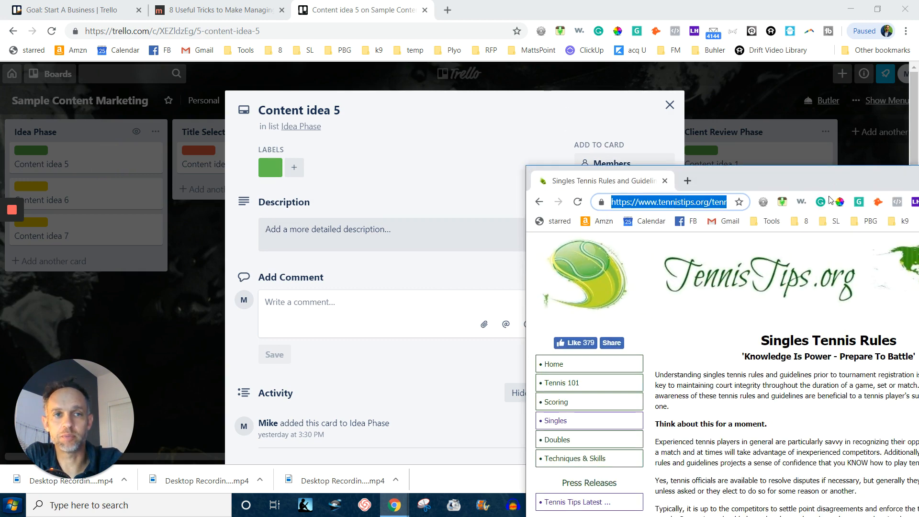
pyautogui.tripleClick(650, 202)
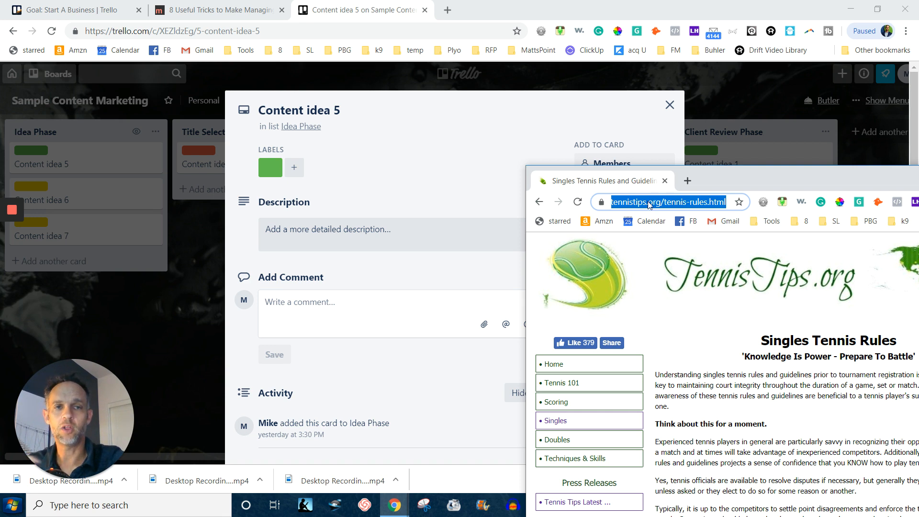
pyautogui.moveTo(647, 201); pyautogui.dragTo(407, 310)
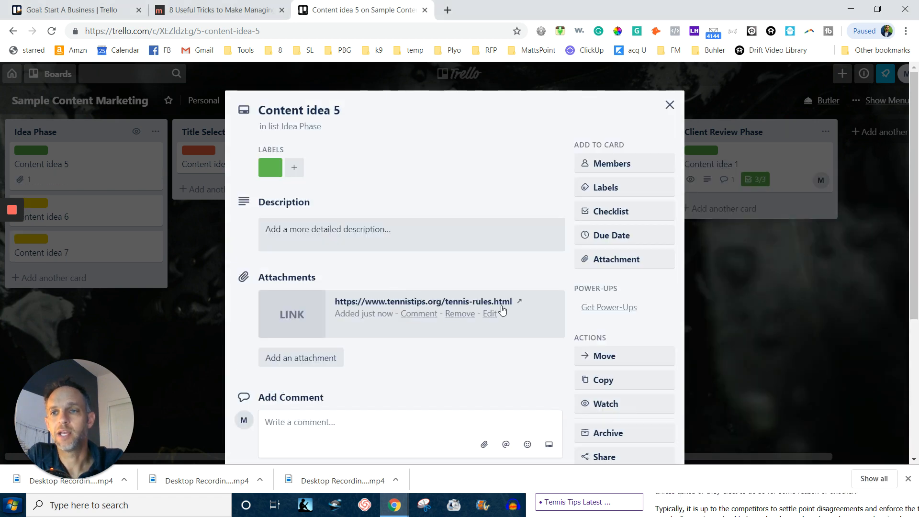
# Step: Post a comment on the attached tennis rules link reading "use this for inspiration" and close the card
pyautogui.click(433, 320)
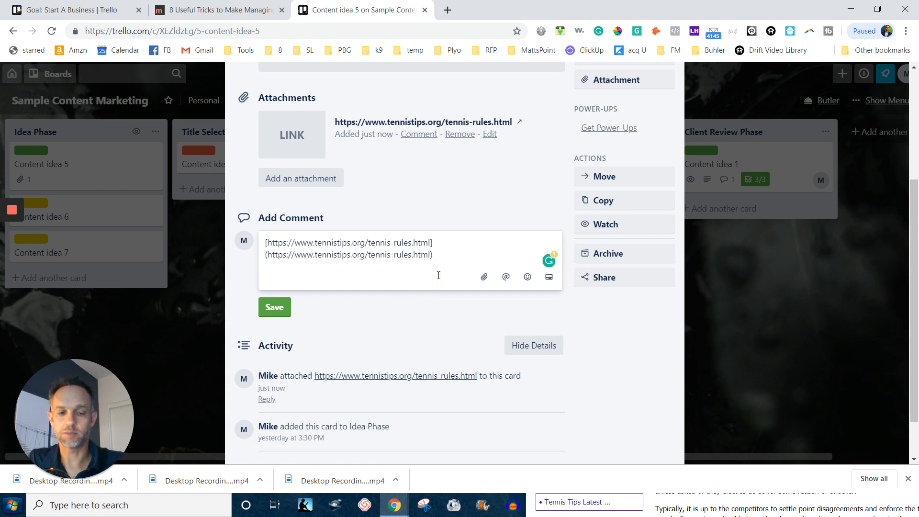
pyautogui.press('Return')
pyautogui.write('use this fo')
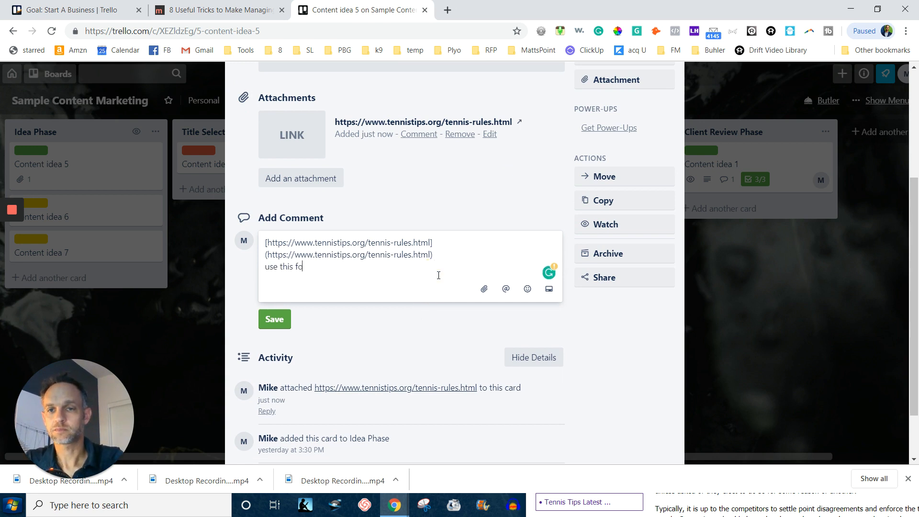
pyautogui.write('r inspiration')
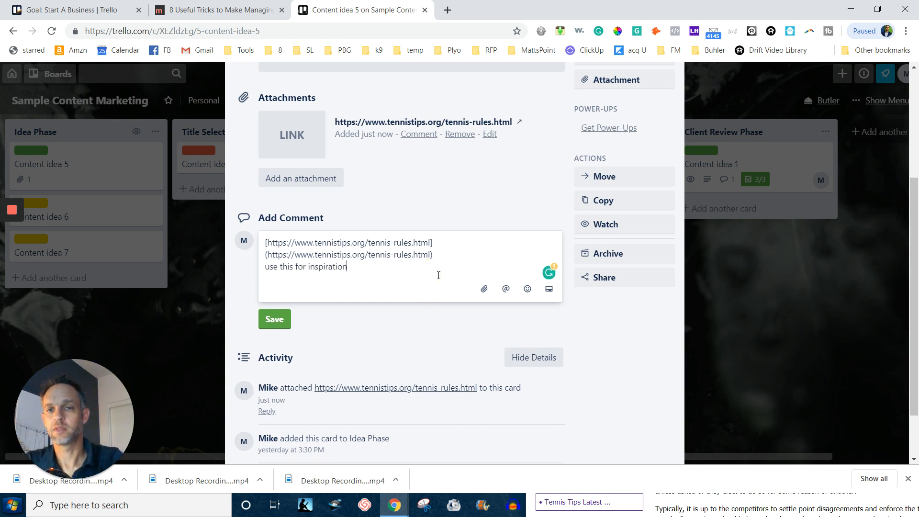
pyautogui.click(277, 319)
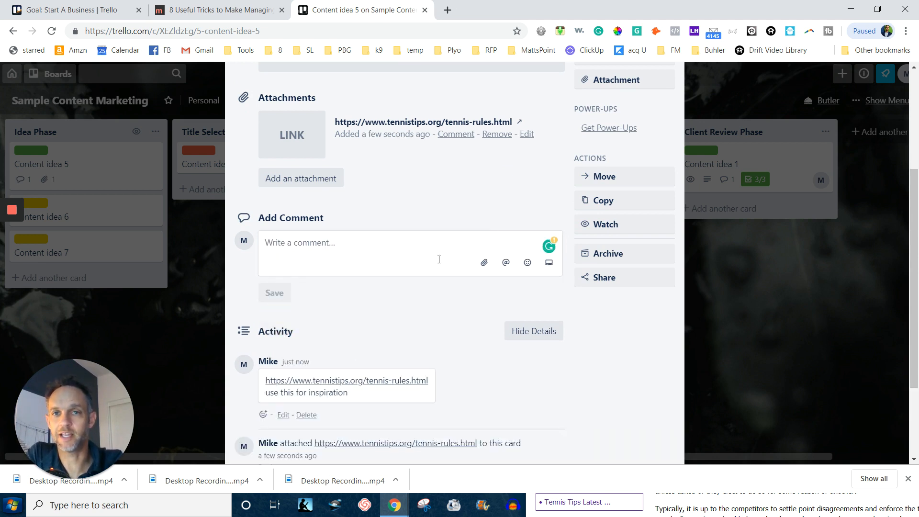
pyautogui.scroll(3, 438, 217)
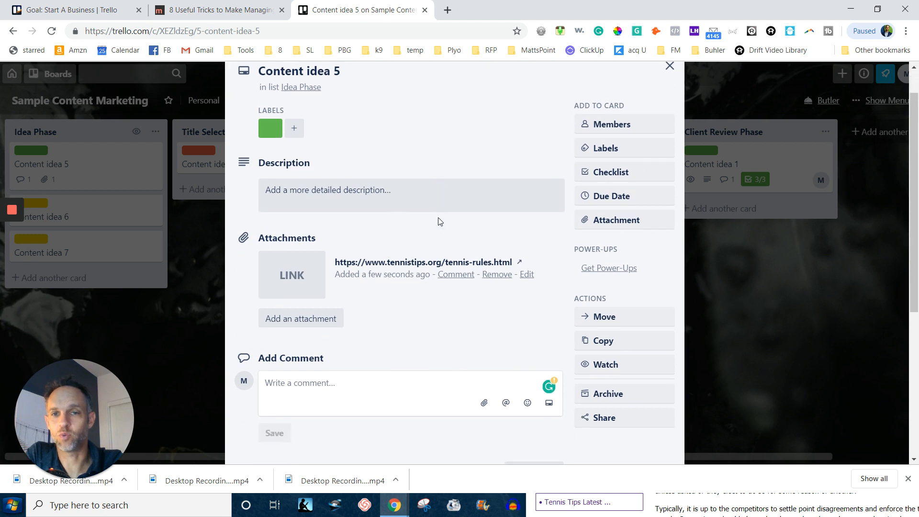
pyautogui.scroll(-1, 438, 219)
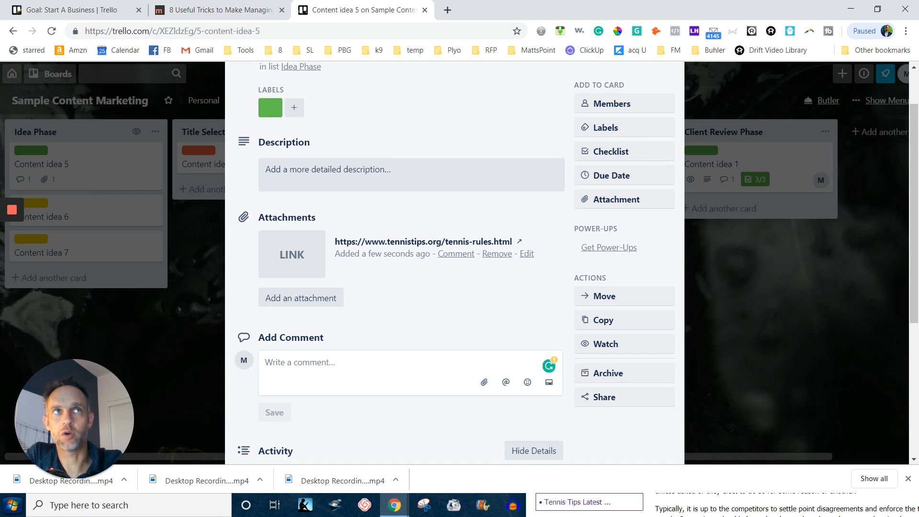
pyautogui.moveTo(809, 170); pyautogui.dragTo(918, 85)
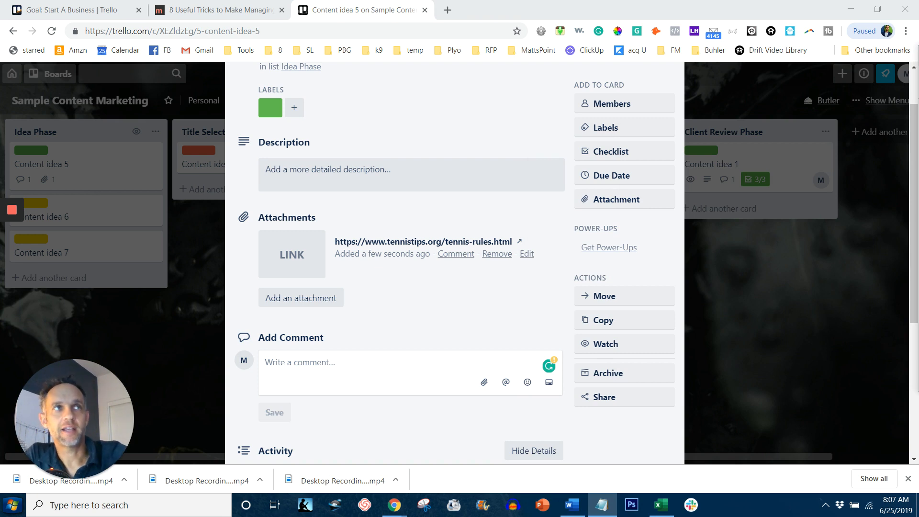
pyautogui.scroll(2, 753, 245)
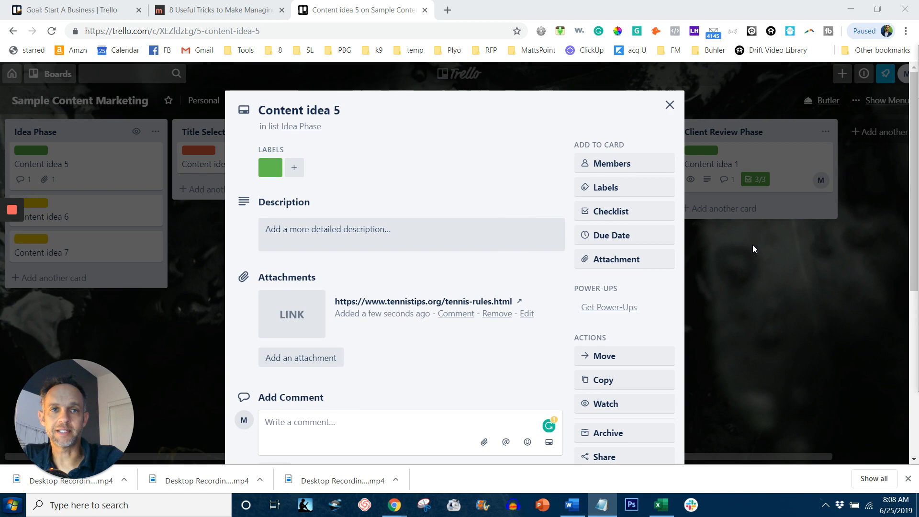
pyautogui.click(674, 109)
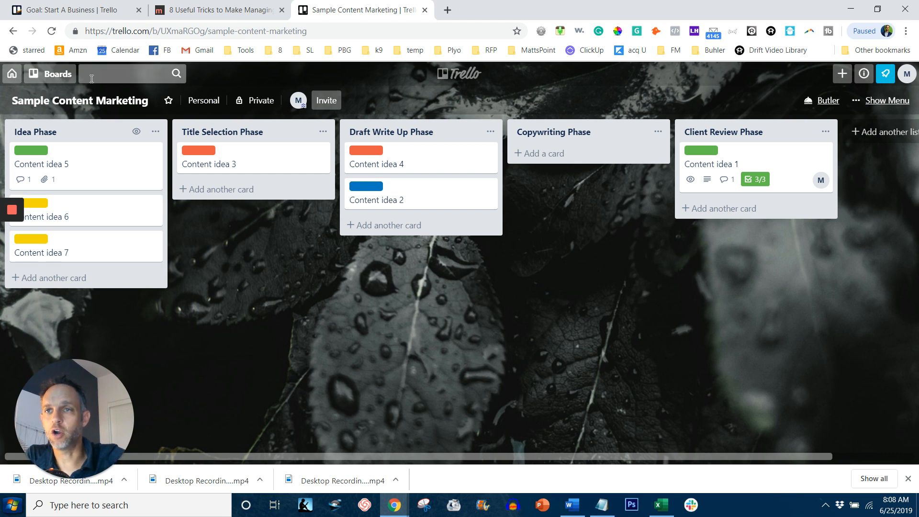
# Step: Search for cards with "label:green", look through the matching cards, and close the search
pyautogui.click(135, 72)
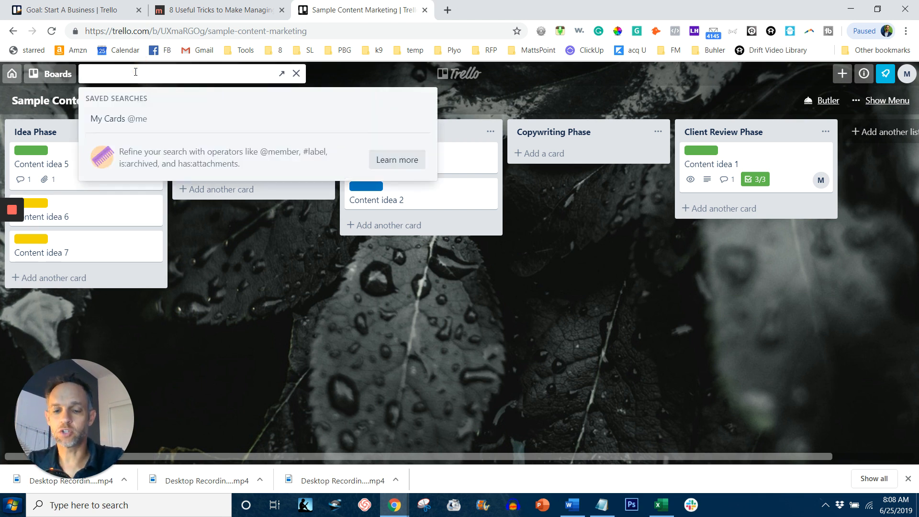
pyautogui.write('label')
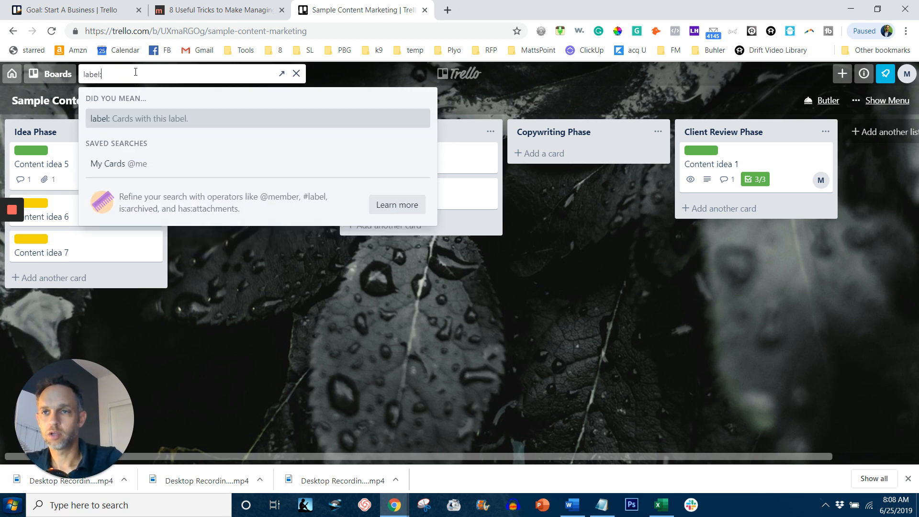
pyautogui.write(':green')
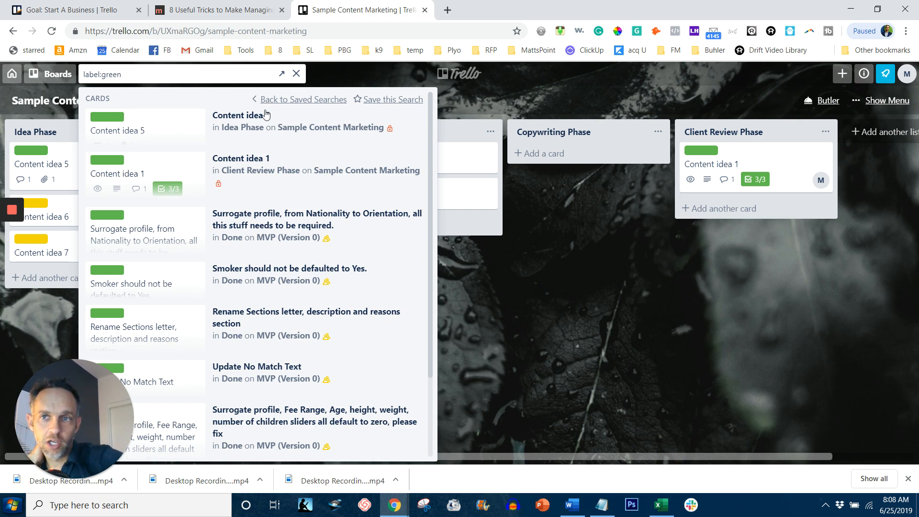
pyautogui.scroll(-2, 201, 246)
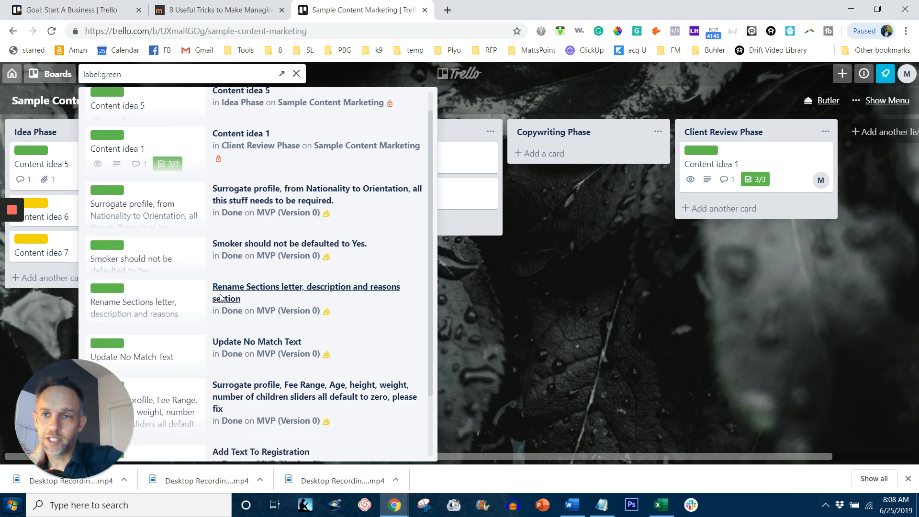
pyautogui.scroll(2, 201, 246)
pyautogui.click(472, 298)
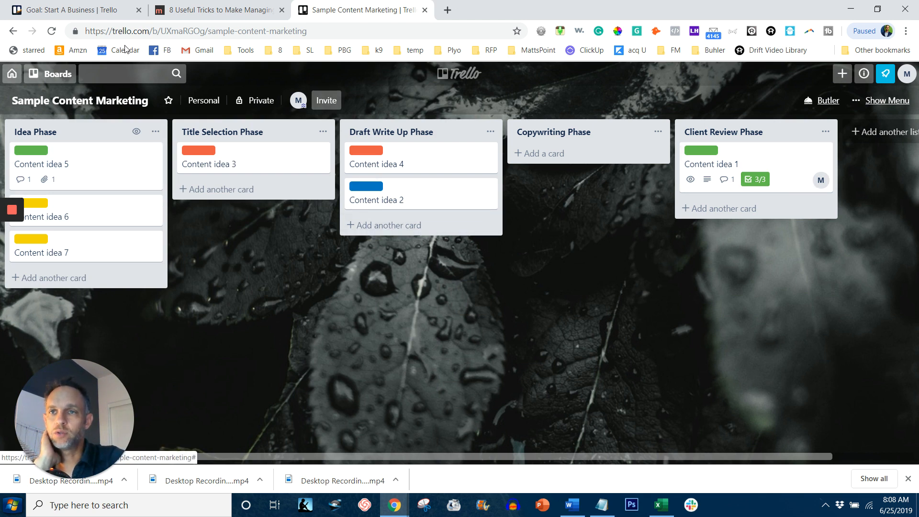
# Step: Search for cards with "label:yellow"
pyautogui.click(177, 73)
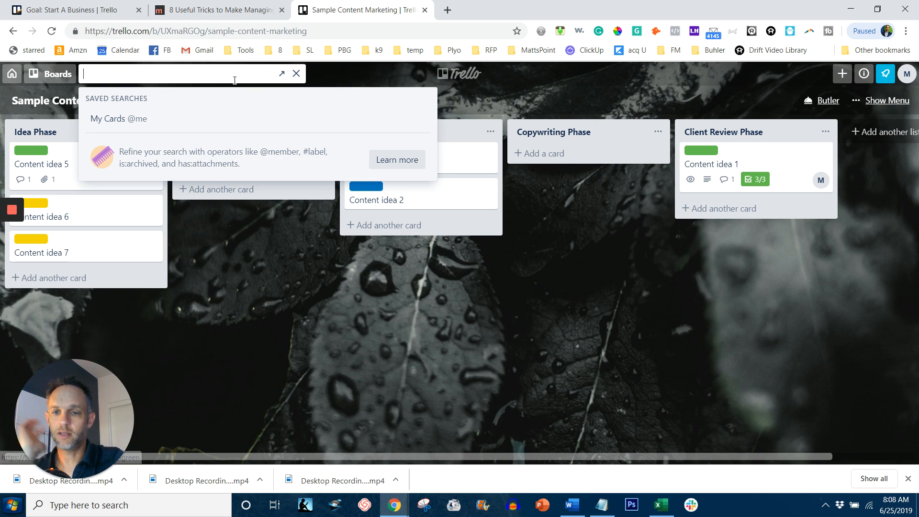
pyautogui.write('label:yellow')
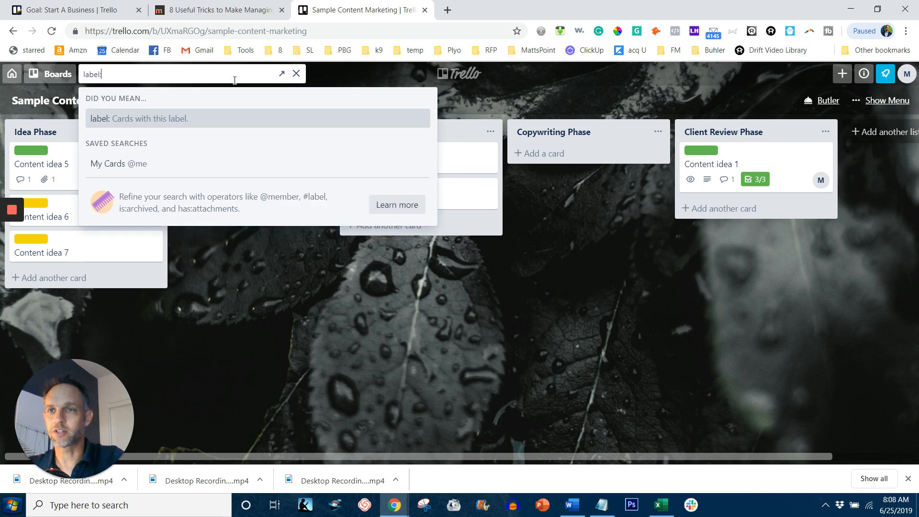